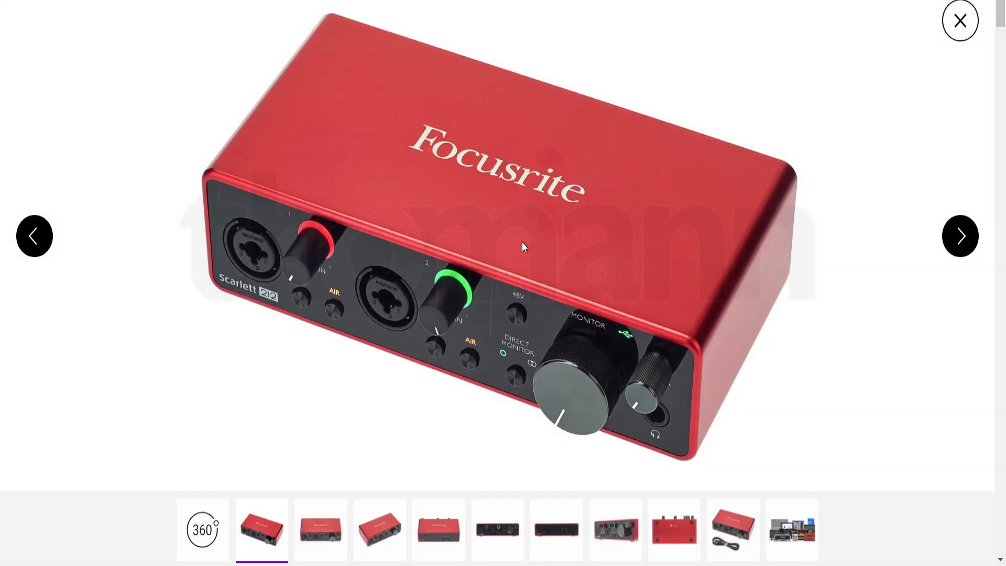
Set both Mic/Auxiliary Audio and Mic/Auxiliary Audio 2 to Analogue 1 + 2 (2- Focusrite Usb Audio) in the audio settings and confirm
{"action": "left_click", "coordinate": [959, 21]}
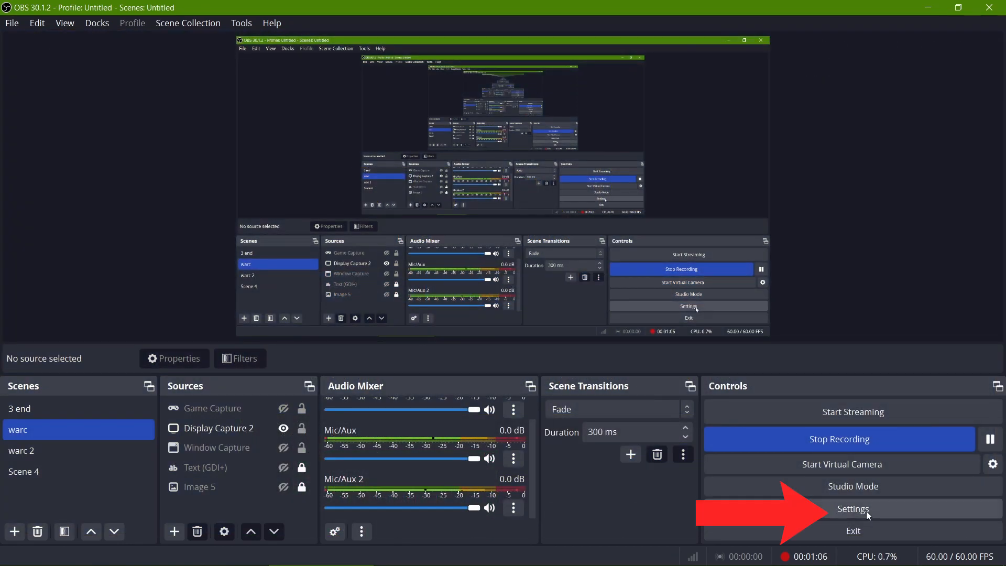
{"action": "left_click", "coordinate": [866, 511]}
{"action": "left_click", "coordinate": [231, 132]}
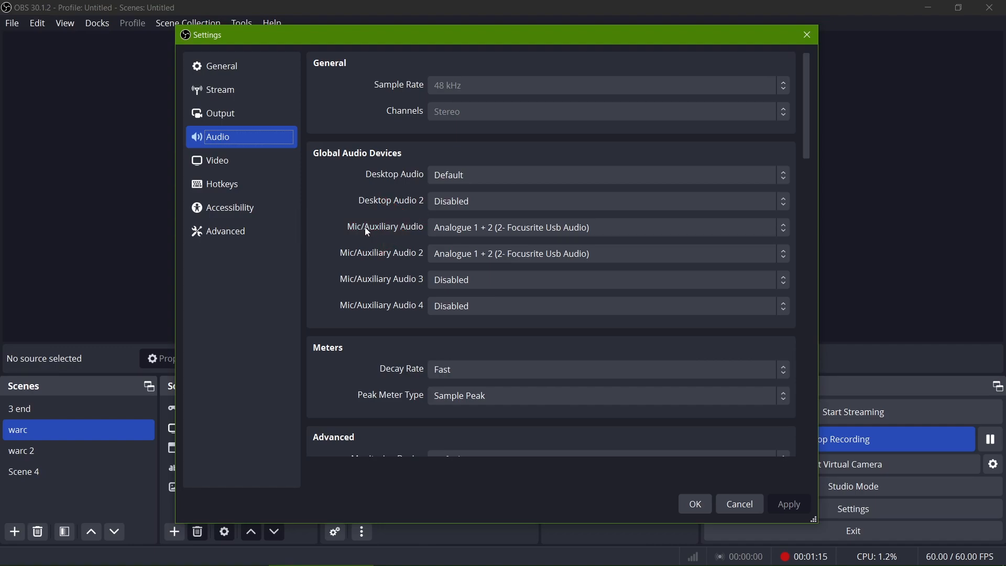
{"action": "left_click", "coordinate": [548, 230]}
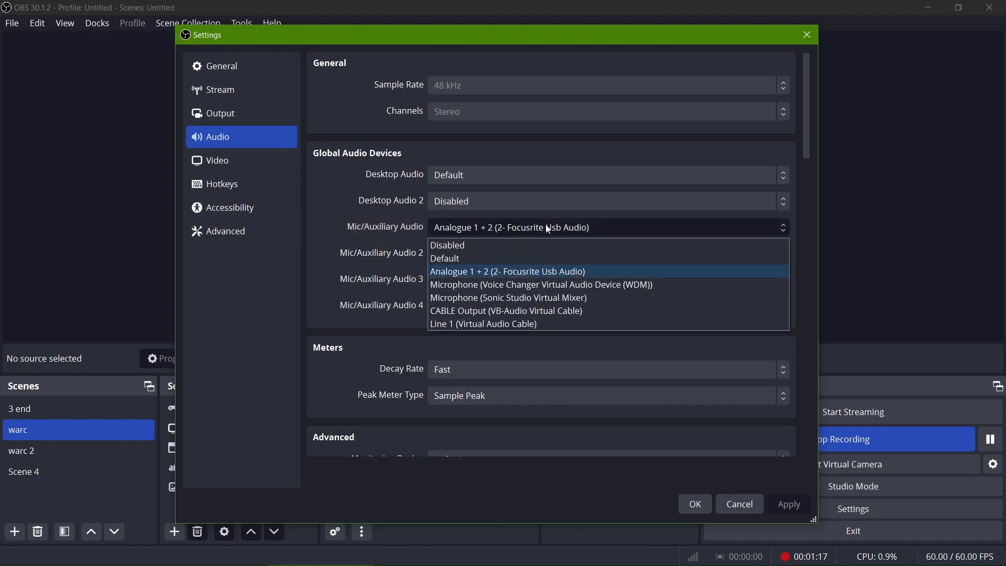
{"action": "left_click", "coordinate": [541, 270]}
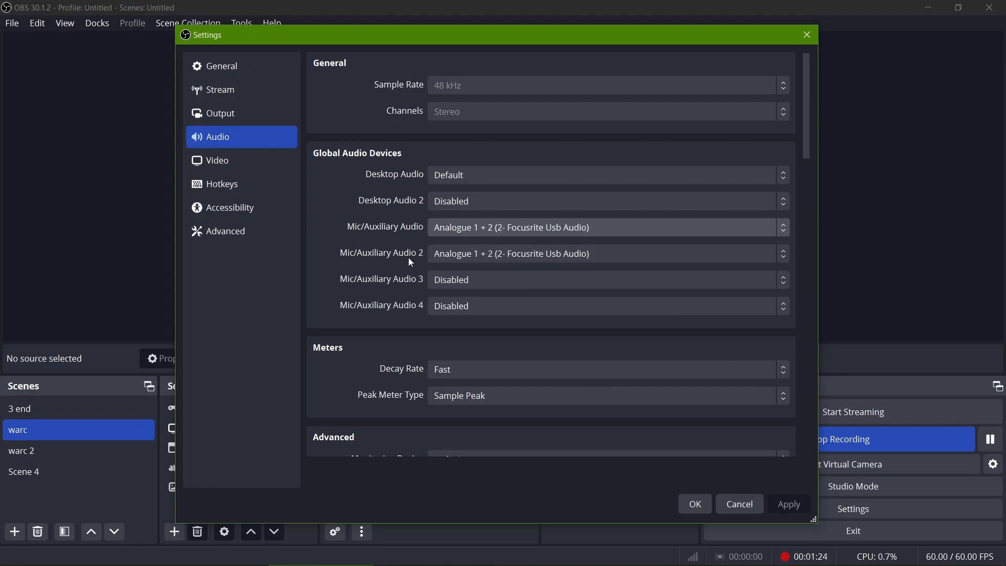
{"action": "left_click", "coordinate": [488, 257]}
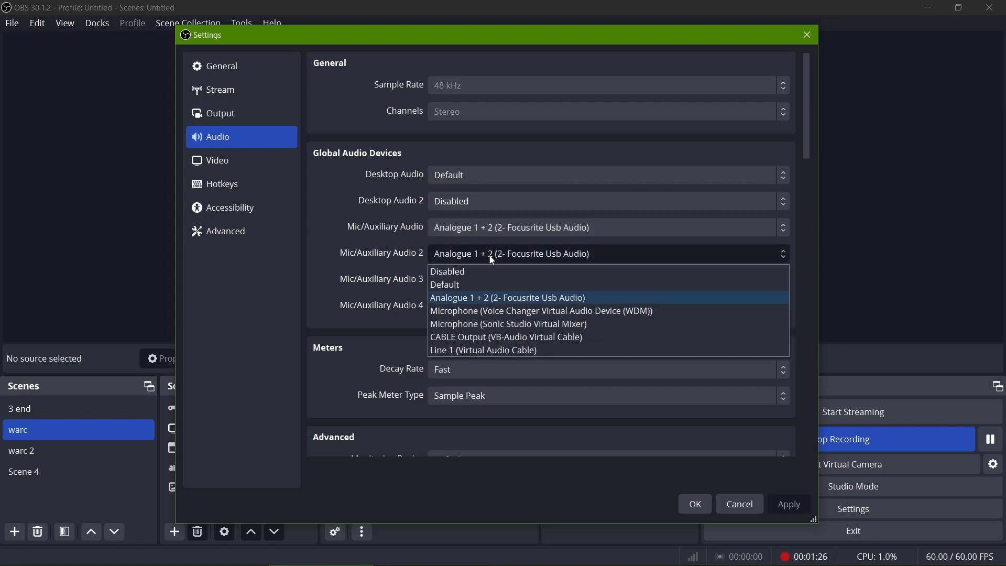
{"action": "left_click", "coordinate": [495, 296]}
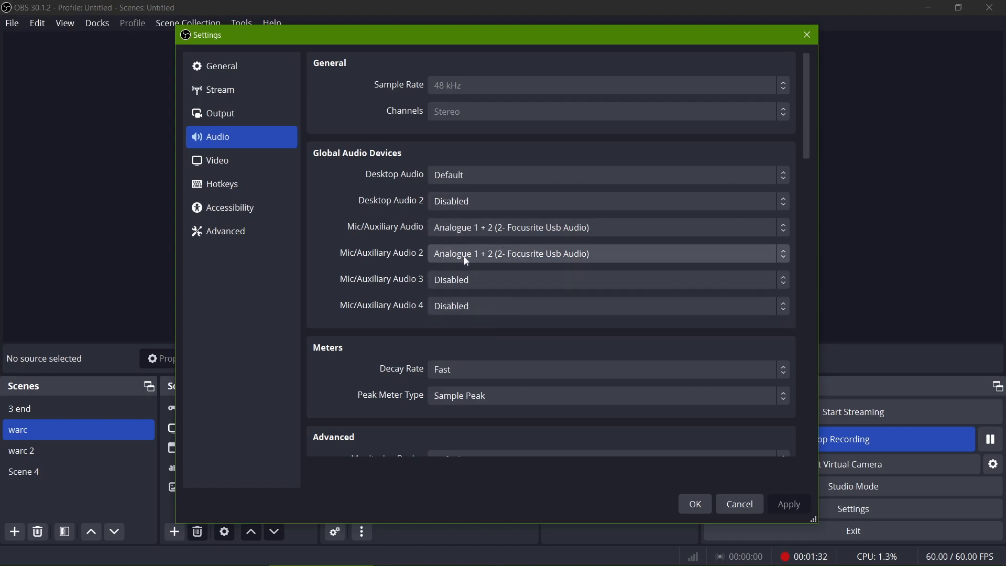
{"action": "left_click", "coordinate": [697, 504]}
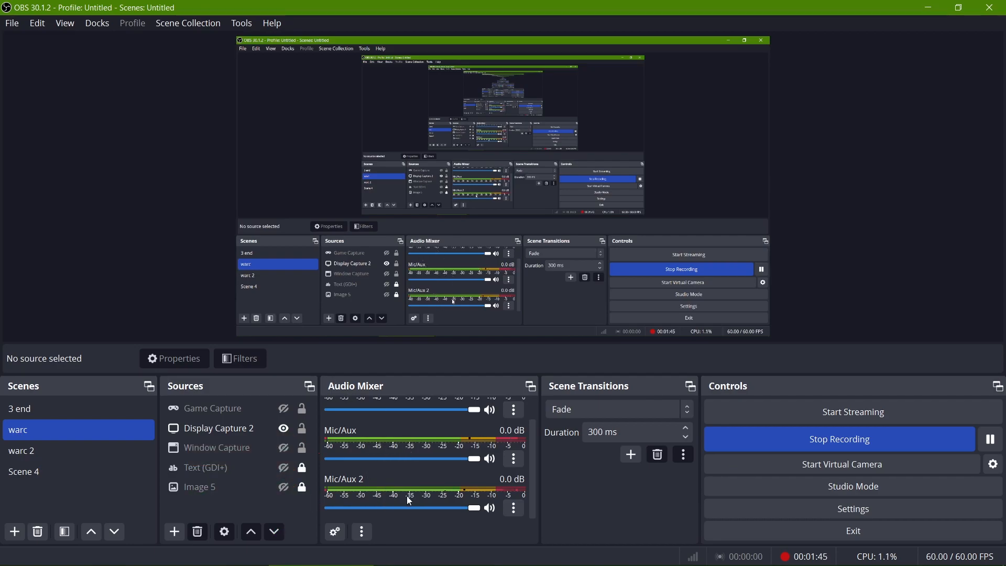
Open the advanced audio properties from the Mic/Aux mixer channel and review them
{"action": "left_click", "coordinate": [515, 460]}
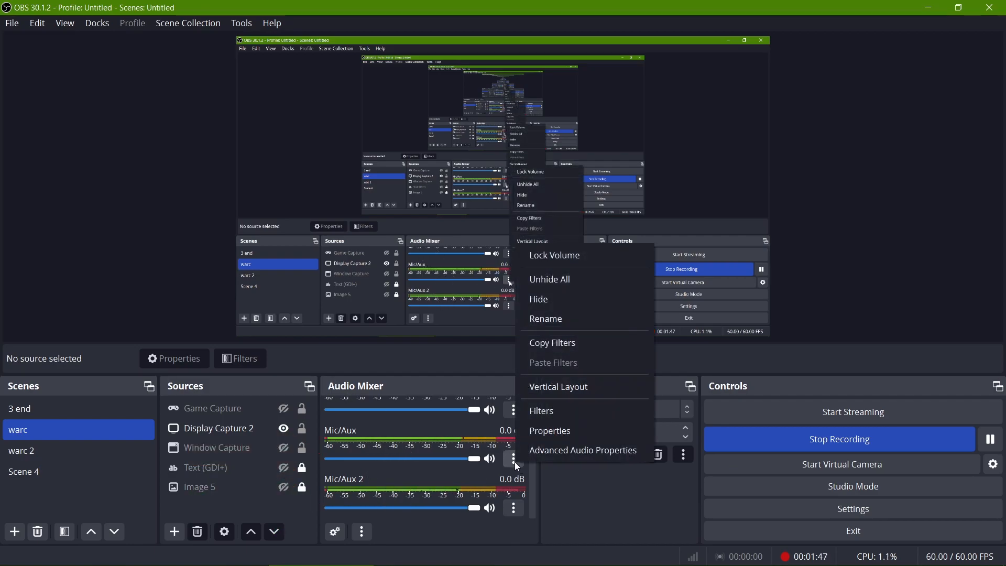
{"action": "left_click", "coordinate": [594, 453]}
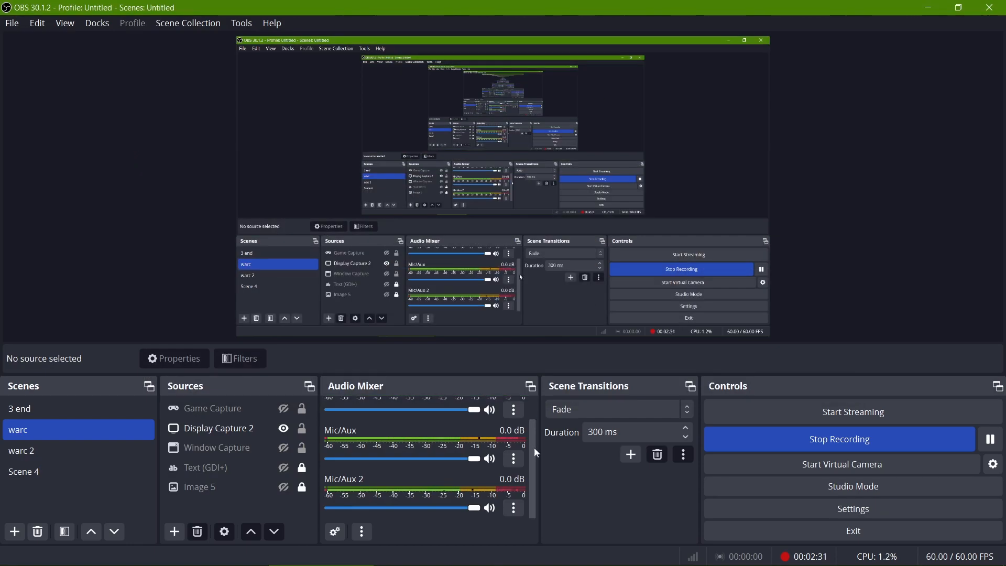
{"action": "left_click_drag", "start_coordinate": [534, 448], "coordinate": [544, 491]}
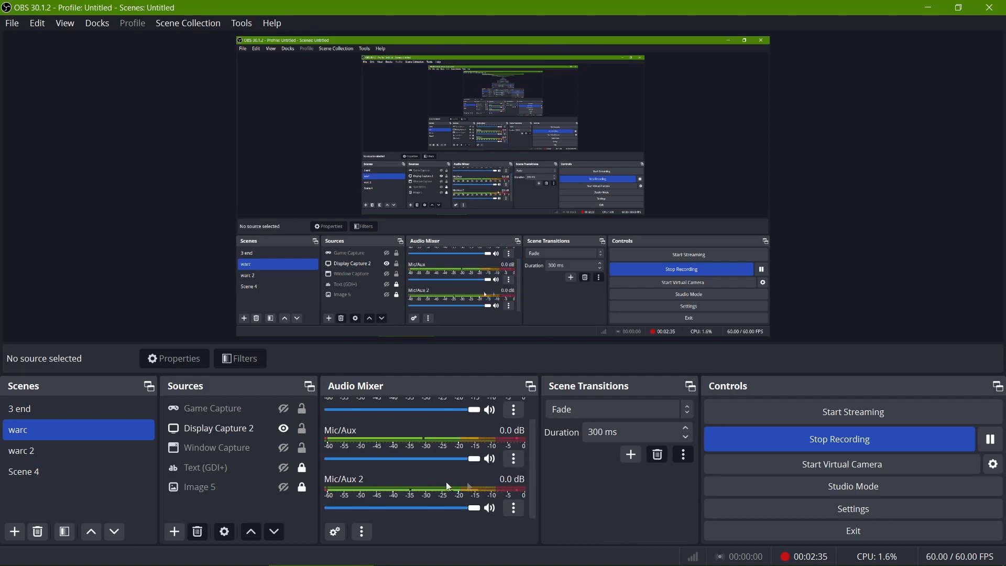
Open the filters of Mic/Aux and examine the Noise Suppression filter and its available methods
{"action": "left_click", "coordinate": [516, 459]}
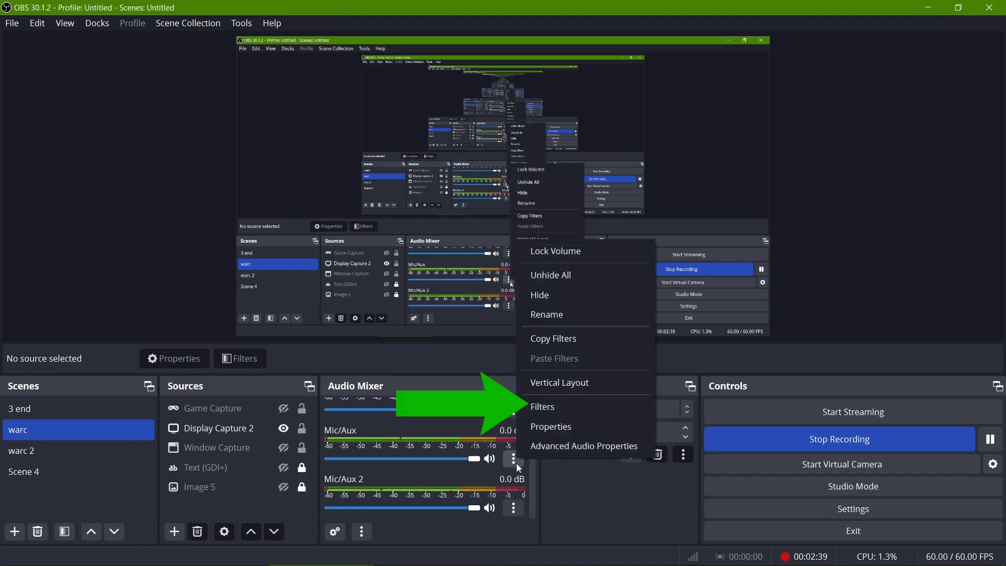
{"action": "left_click", "coordinate": [551, 407]}
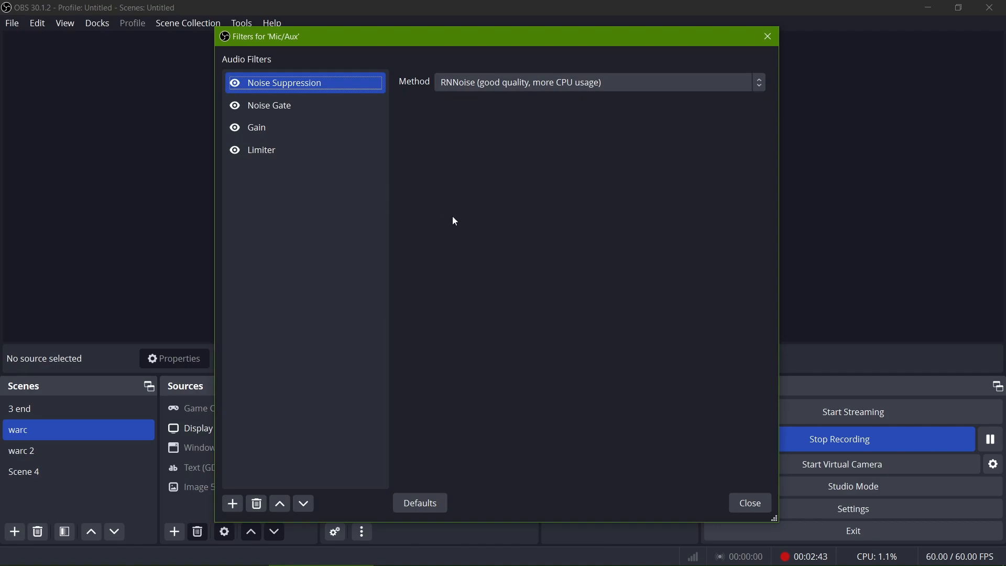
{"action": "left_click", "coordinate": [302, 110]}
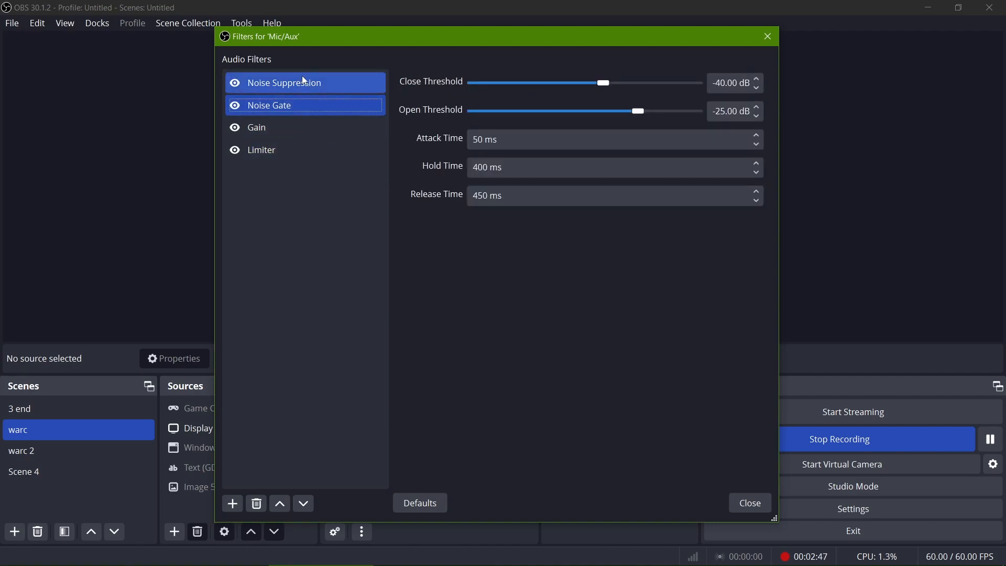
{"action": "left_click", "coordinate": [302, 83]}
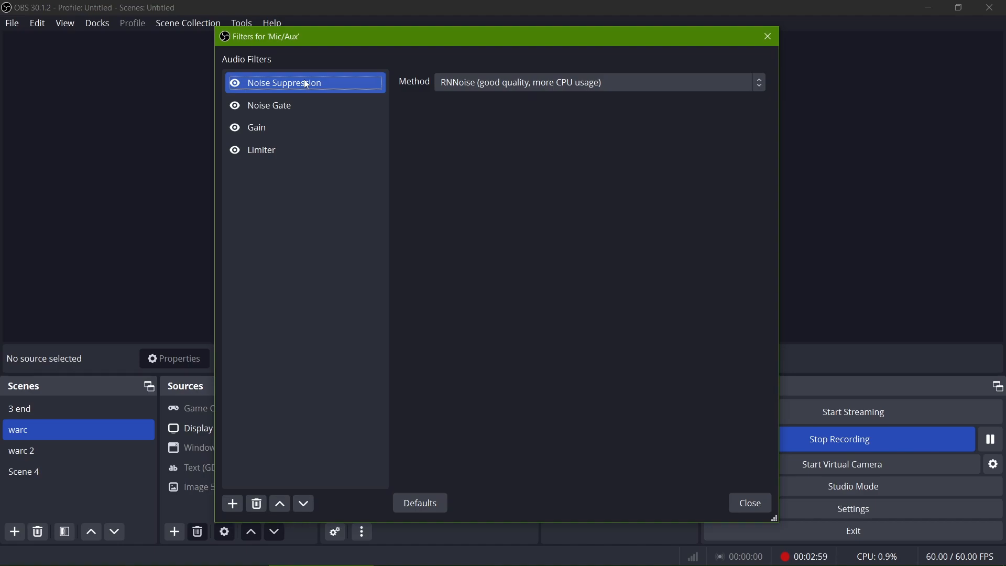
{"action": "left_click", "coordinate": [306, 106]}
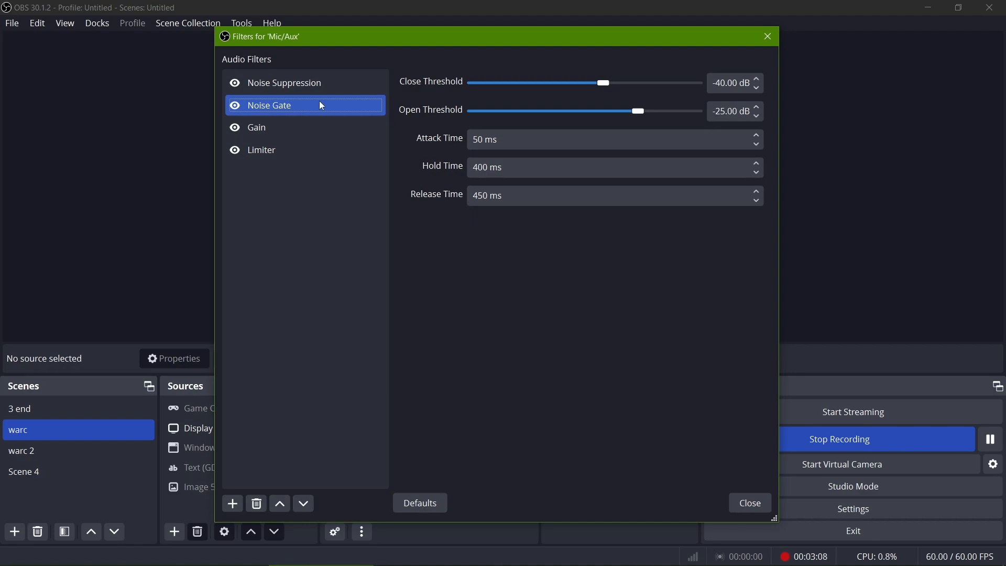
{"action": "left_click", "coordinate": [328, 84]}
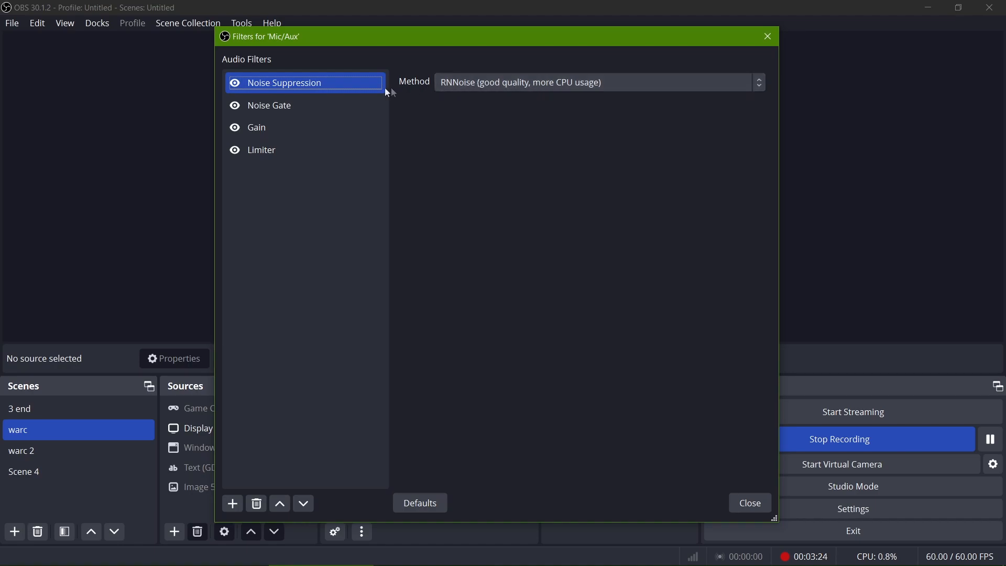
{"action": "left_click", "coordinate": [440, 88]}
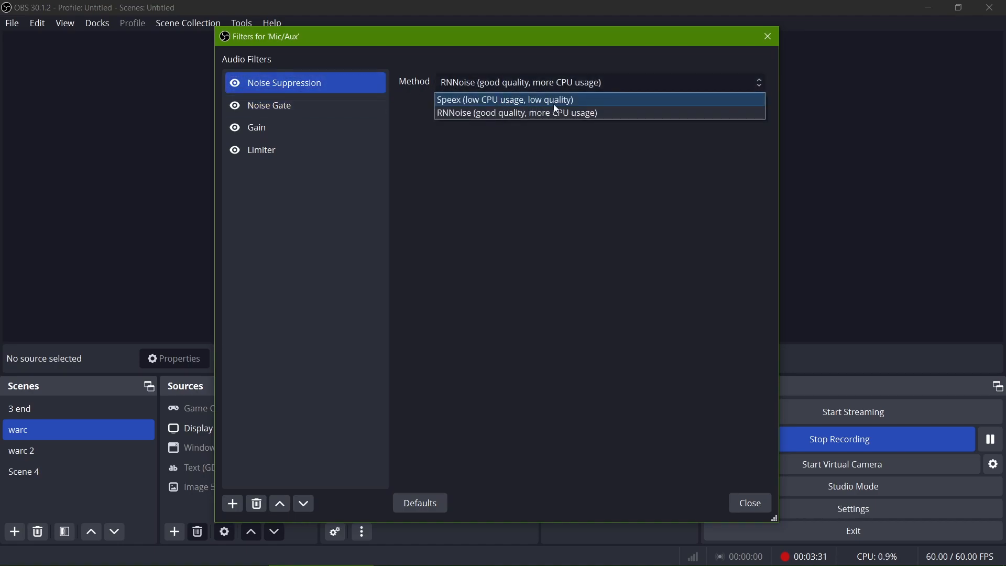
{"action": "left_click", "coordinate": [506, 184]}
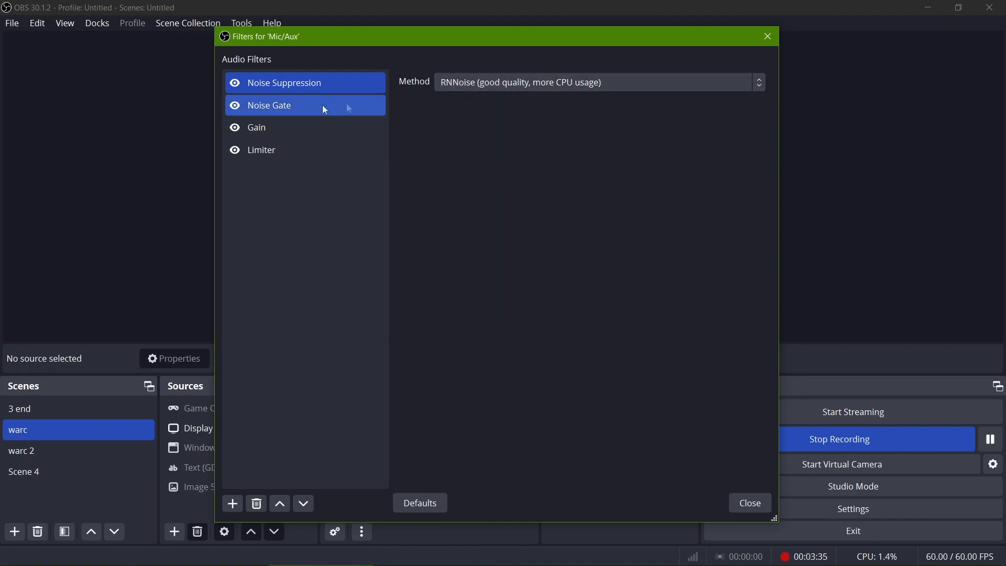
Review the Noise Gate, Gain and Limiter filter settings of Mic/Aux
{"action": "left_click", "coordinate": [265, 105]}
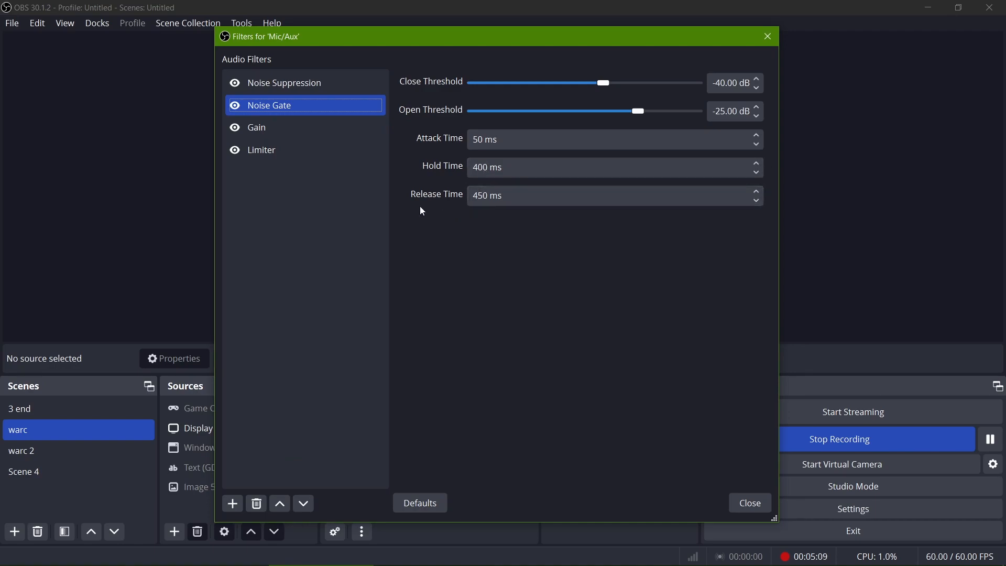
{"action": "left_click", "coordinate": [324, 134]}
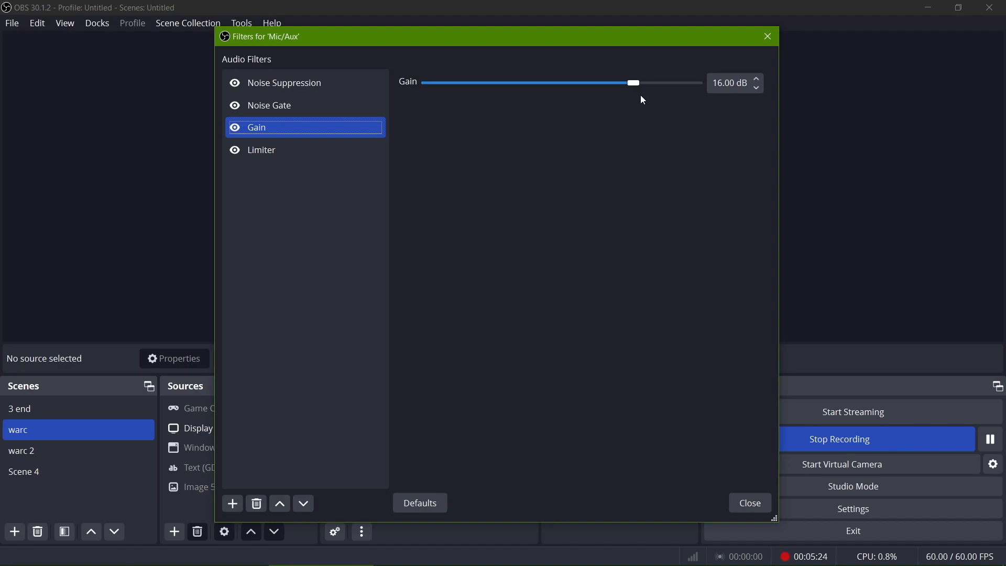
{"action": "left_click", "coordinate": [307, 154]}
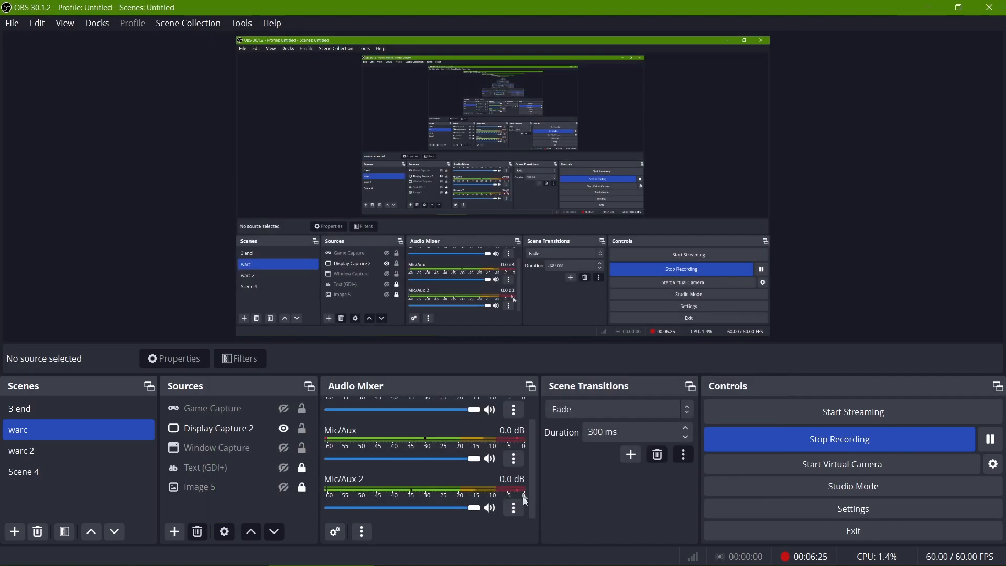
Open the filters of Mic/Aux 2, check its Limiter and Gain settings, and close the filters
{"action": "left_click", "coordinate": [514, 508]}
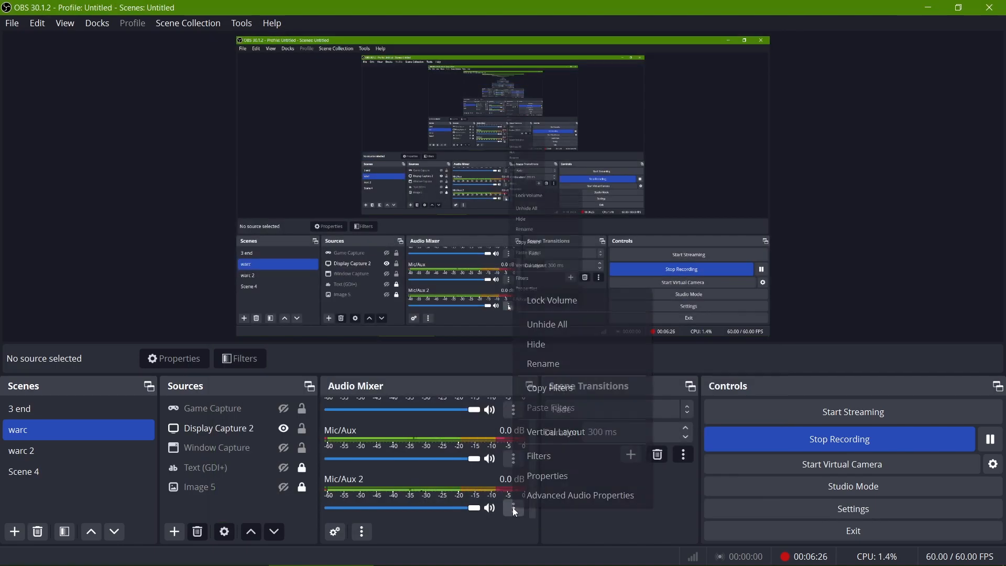
{"action": "left_click", "coordinate": [546, 454]}
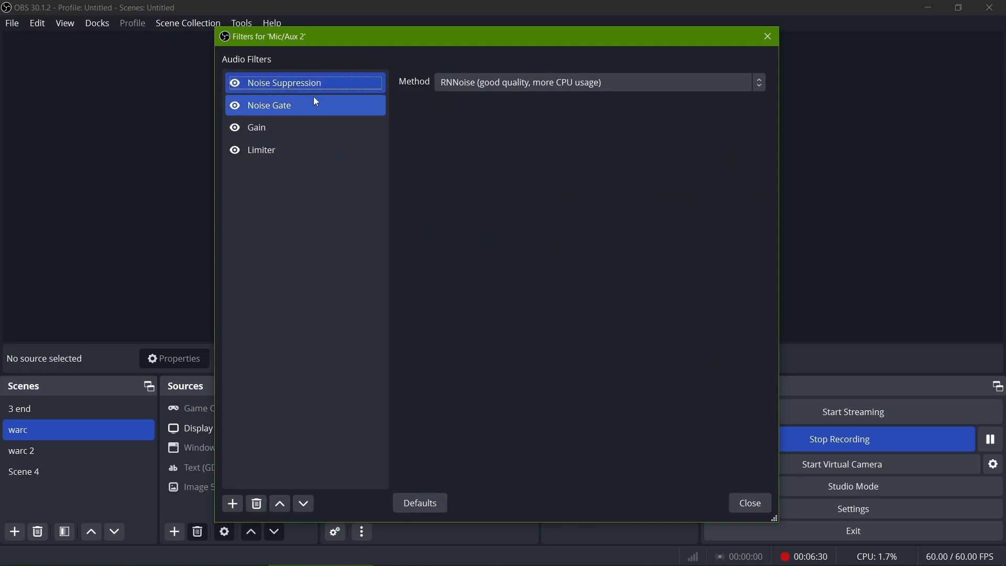
{"action": "left_click", "coordinate": [314, 151]}
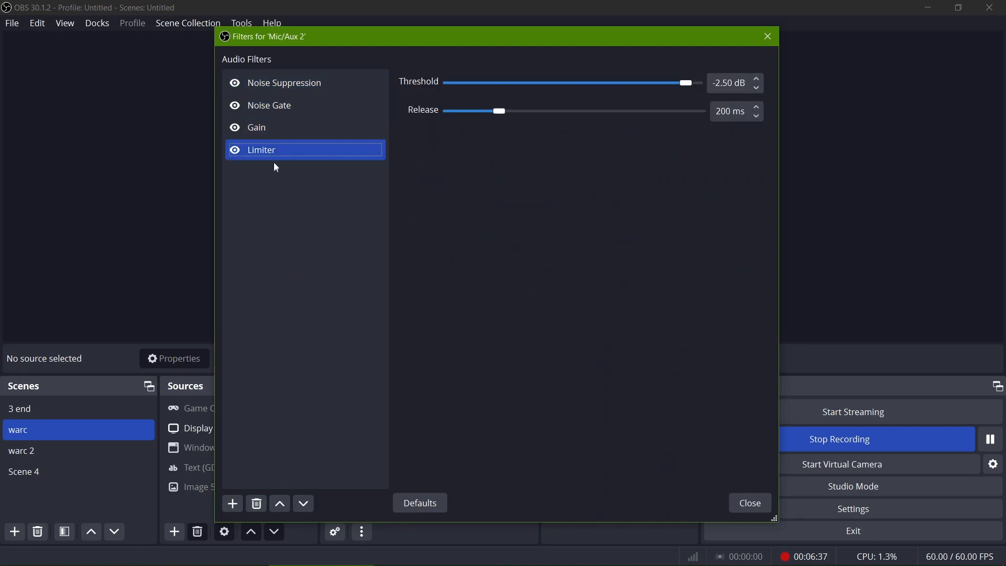
{"action": "left_click", "coordinate": [281, 138]}
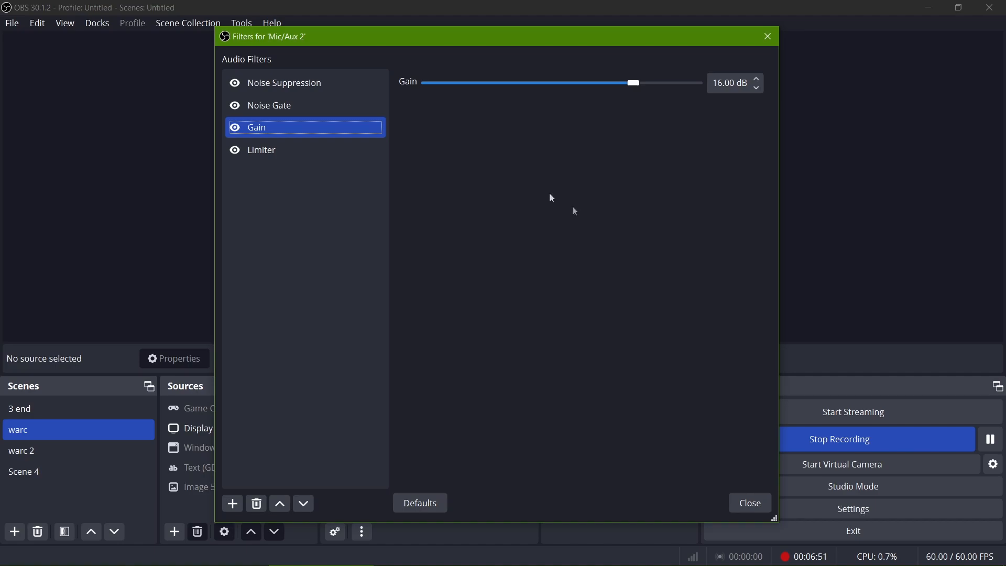
{"action": "left_click", "coordinate": [315, 150]}
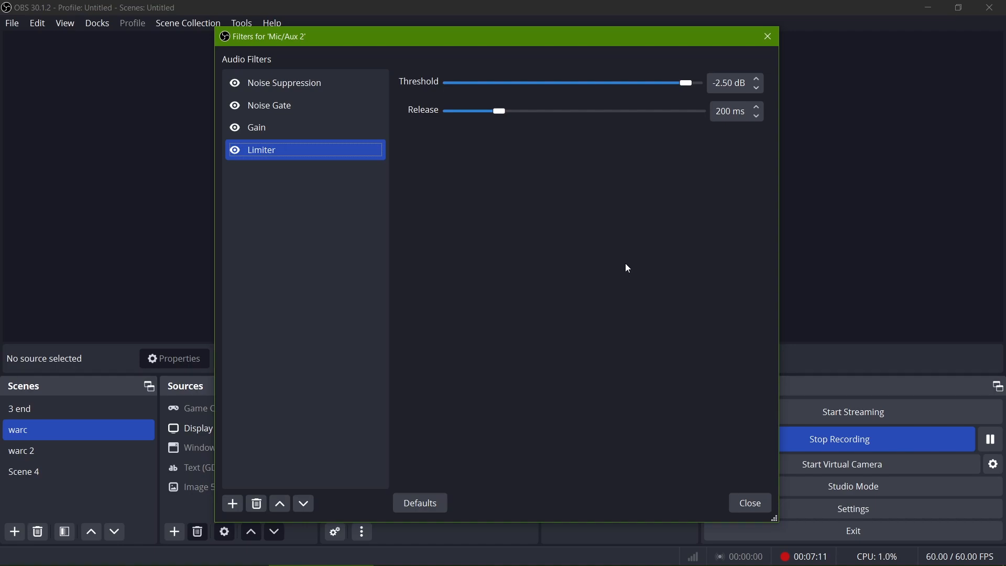
{"action": "left_click", "coordinate": [754, 504]}
Bring up the G:\OBS-Studio recordings folder and the other open OBS-Studio subfolder window to view their files
{"action": "scroll", "coordinate": [532, 456], "scroll_direction": "up", "scroll_amount": 2}
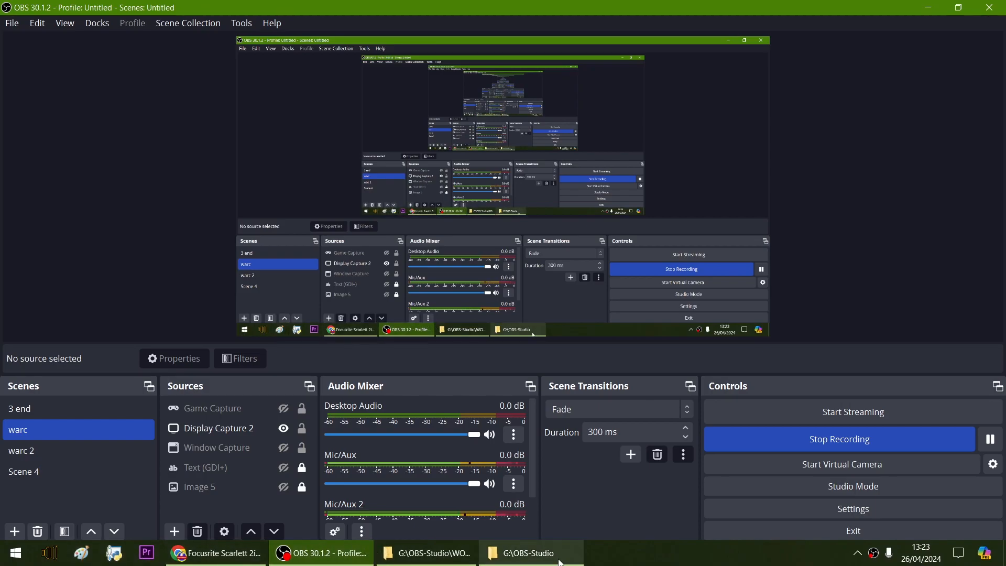
{"action": "left_click", "coordinate": [560, 562]}
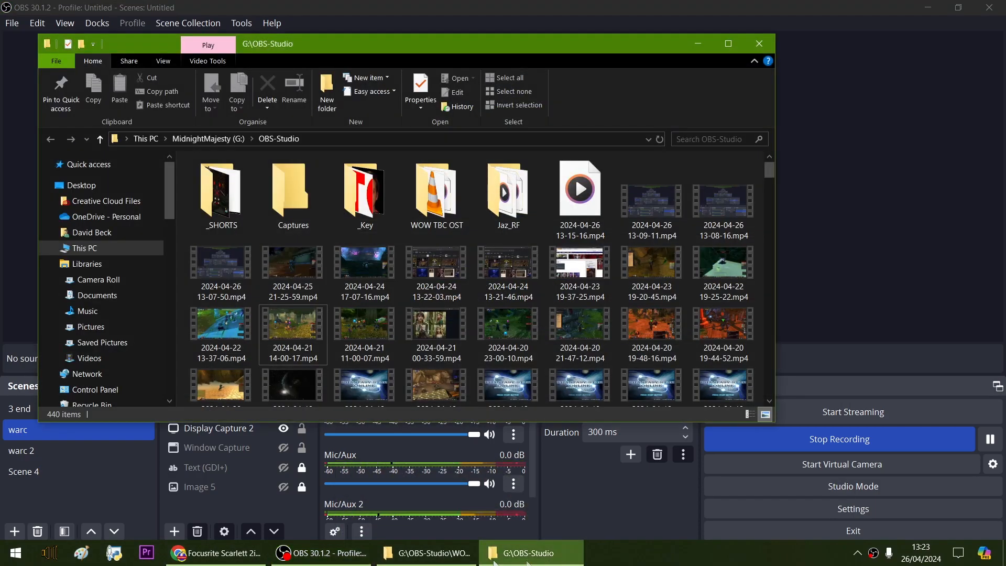
{"action": "left_click", "coordinate": [439, 554]}
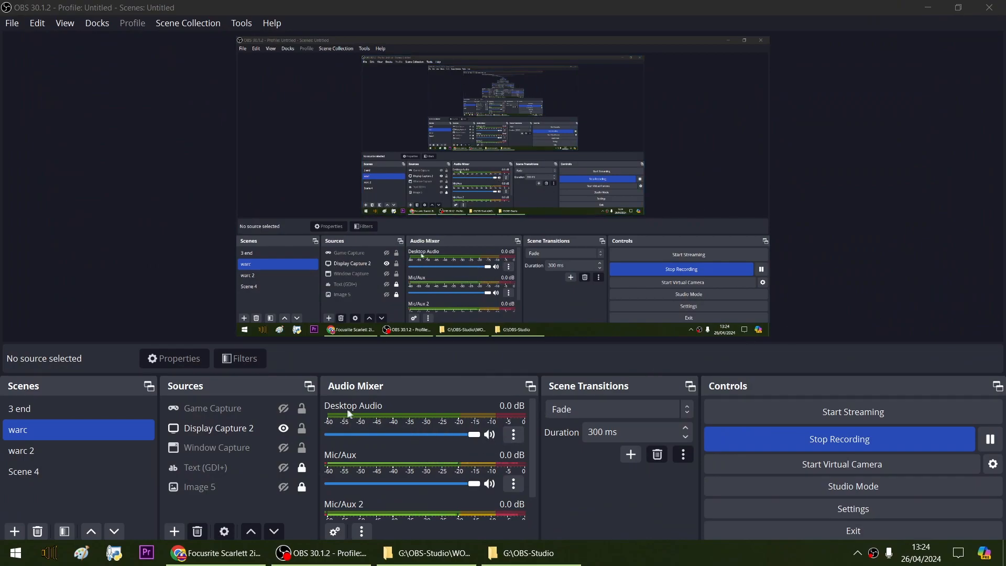
Open the Desktop Audio filters, compare Compressor 1 and Compressor 2, and check the sidechain/ducking sources available for Compressor 2
{"action": "left_click", "coordinate": [514, 434]}
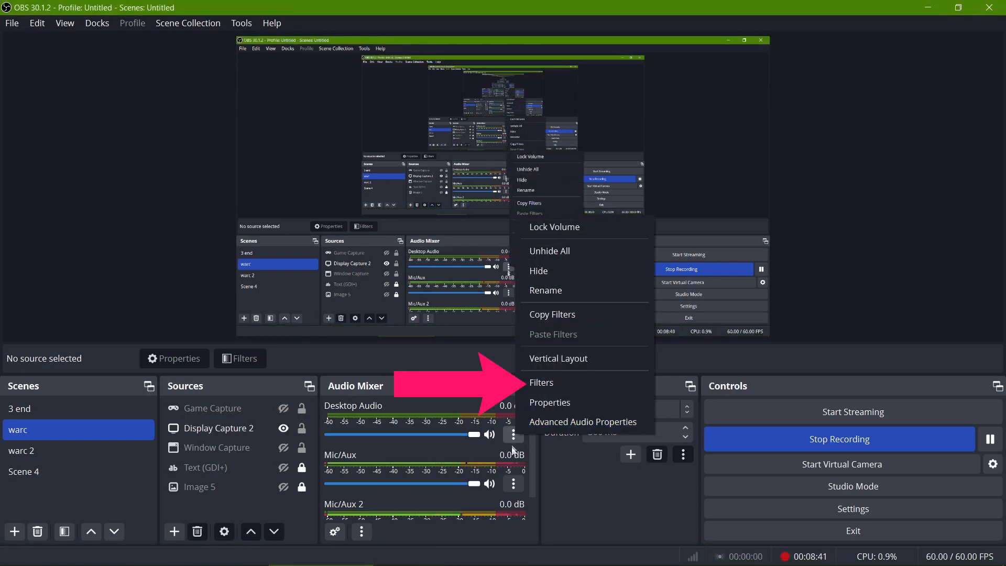
{"action": "left_click", "coordinate": [553, 382]}
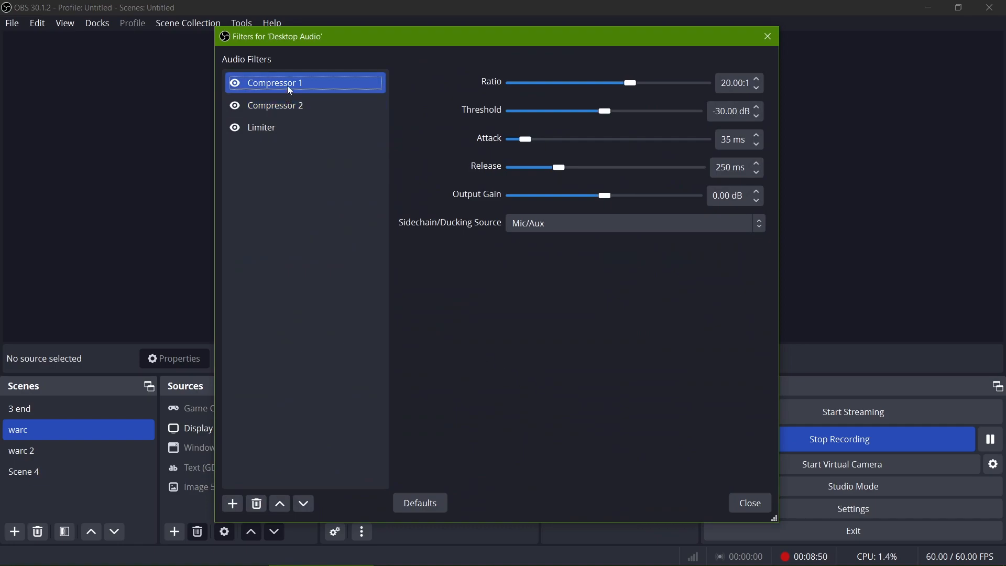
{"action": "left_click", "coordinate": [282, 107]}
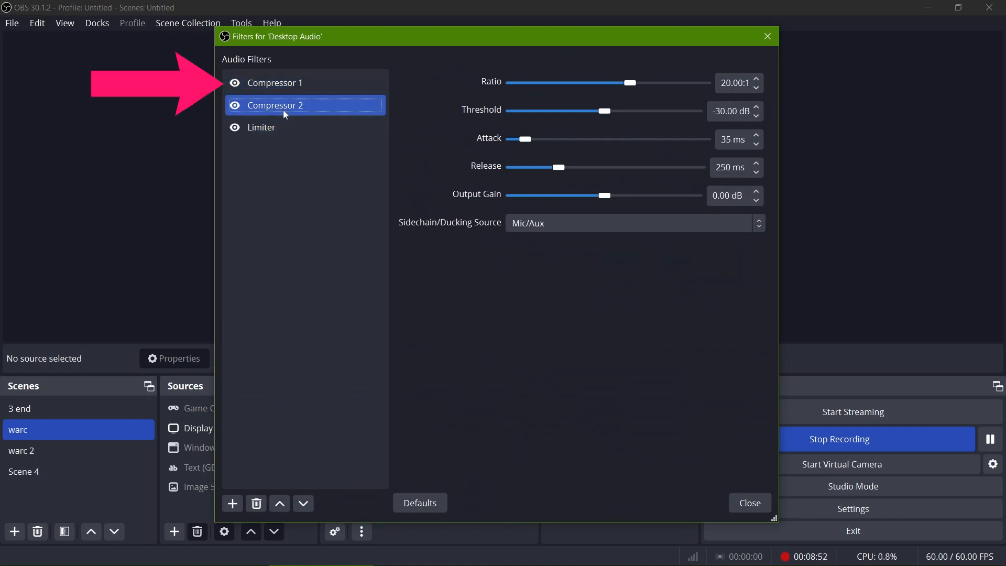
{"action": "left_click", "coordinate": [293, 90]}
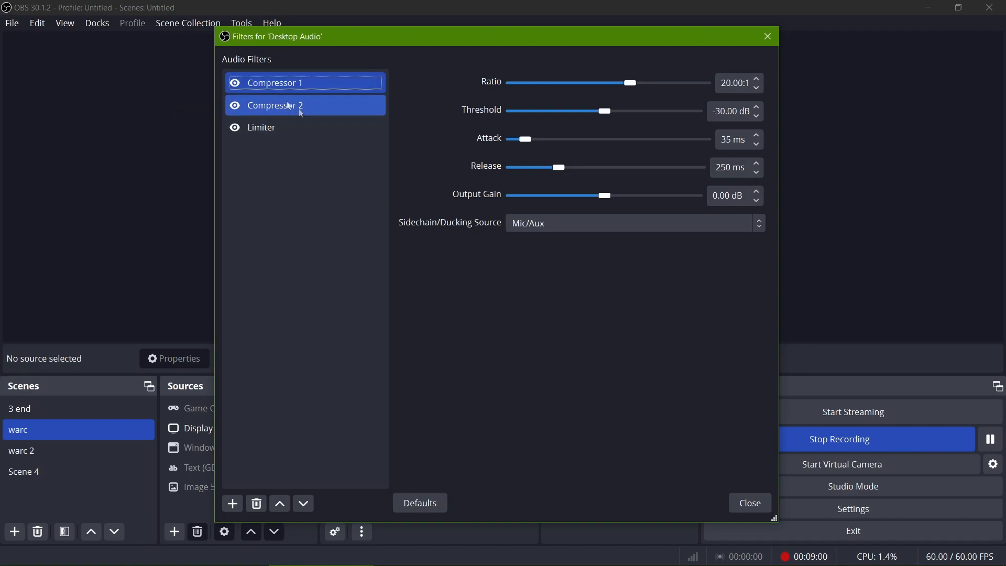
{"action": "left_click", "coordinate": [275, 106]}
{"action": "left_click", "coordinate": [564, 224]}
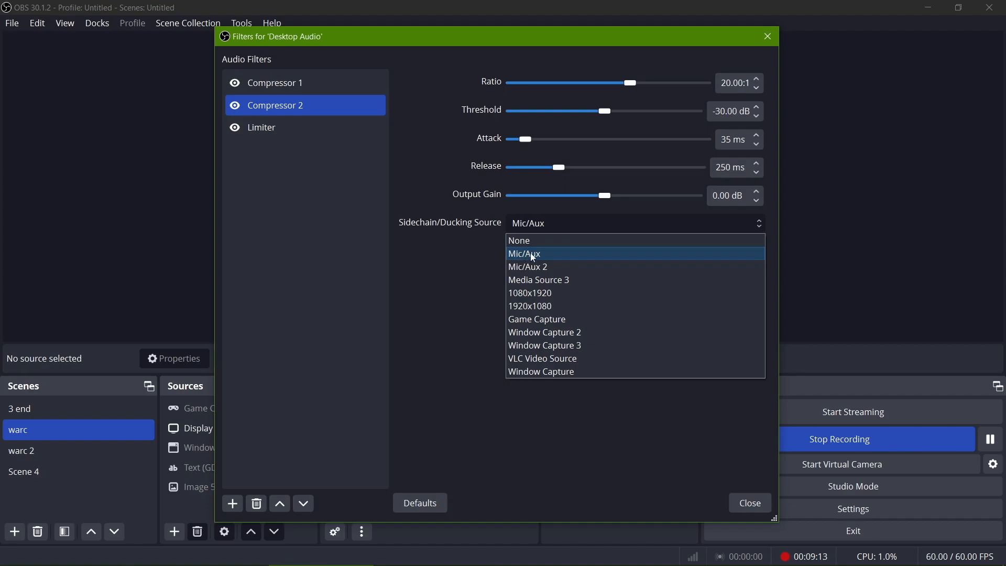
{"action": "left_click", "coordinate": [442, 256]}
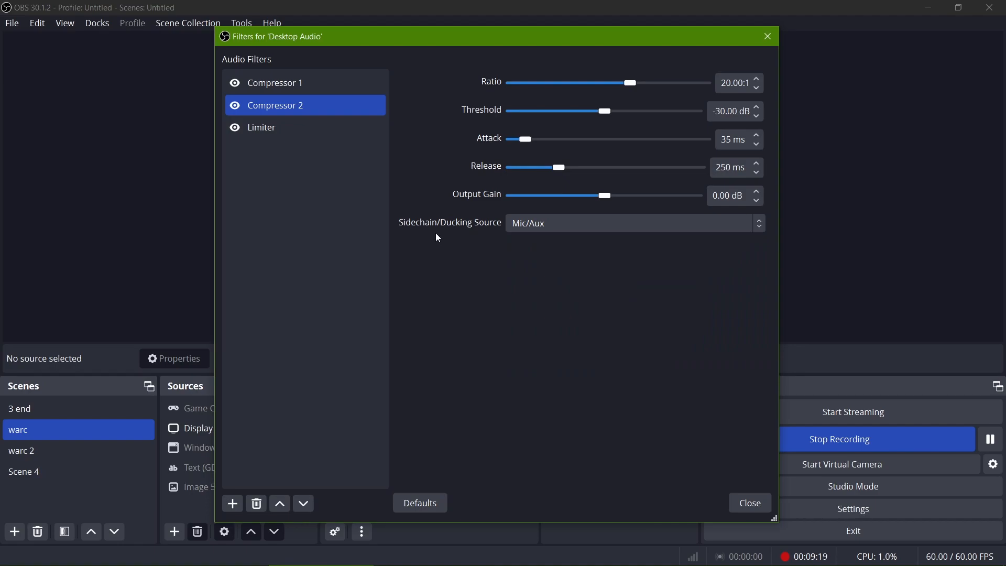
Examine the ratio and other settings of Compressor 1 and Compressor 2 on Desktop Audio
{"action": "left_click", "coordinate": [265, 85]}
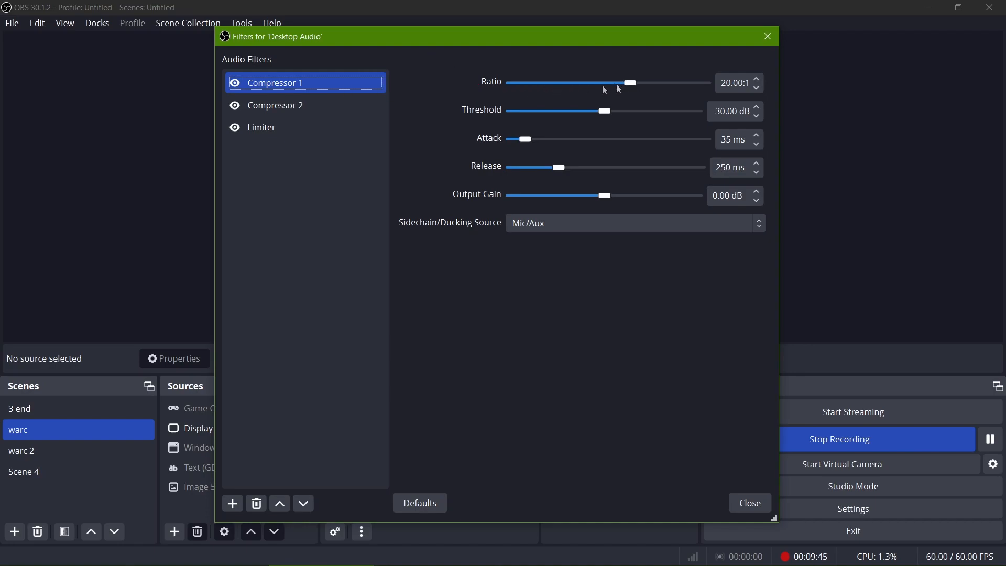
{"action": "left_click", "coordinate": [721, 83]}
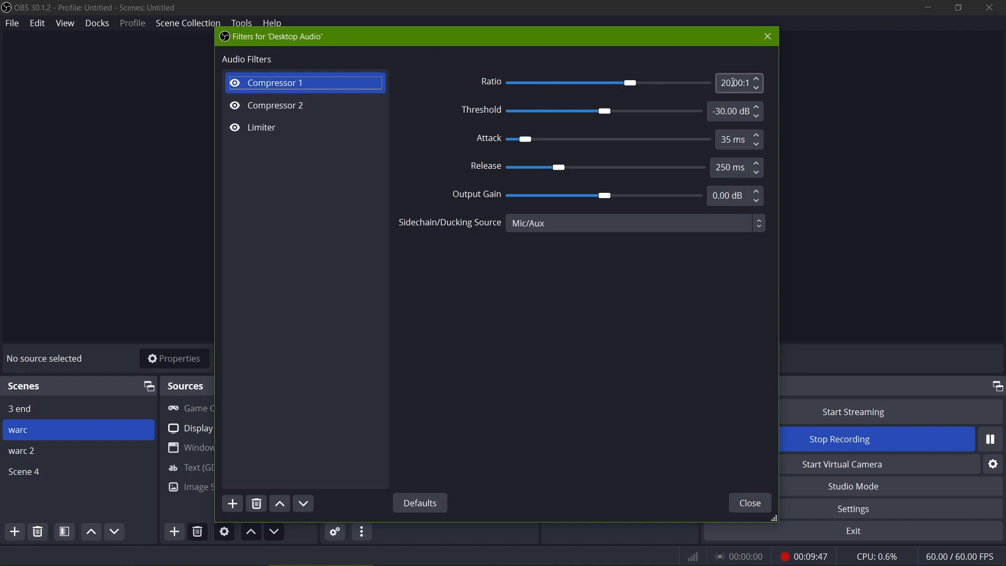
{"action": "left_click", "coordinate": [269, 108]}
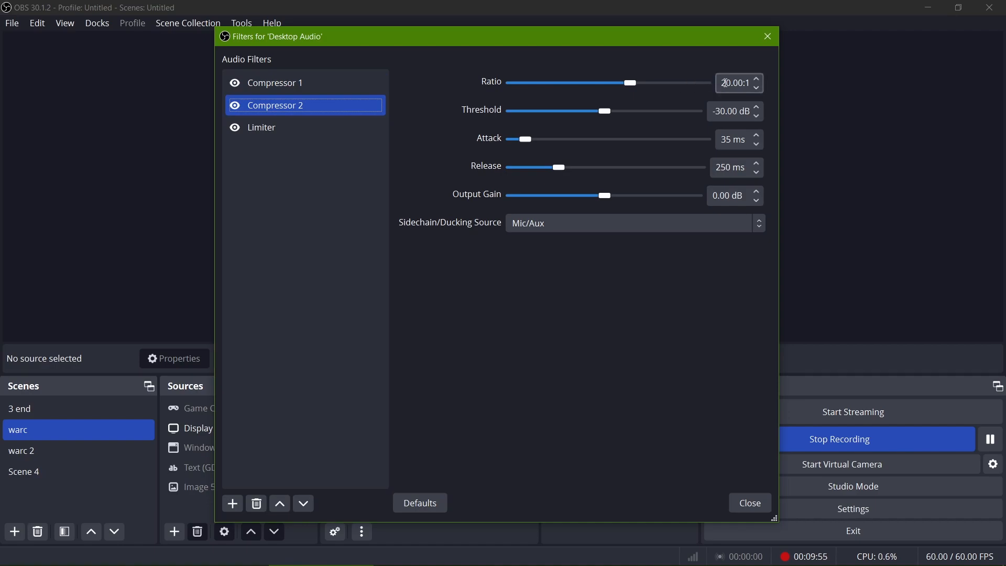
{"action": "key", "text": "Up"}
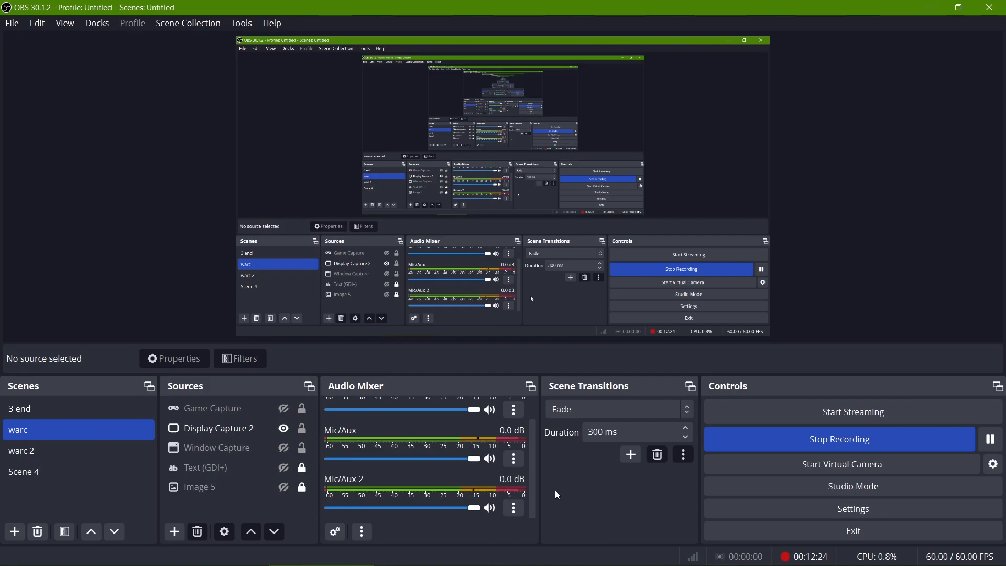
Switch to the "3 end" scene
{"action": "left_click", "coordinate": [55, 407]}
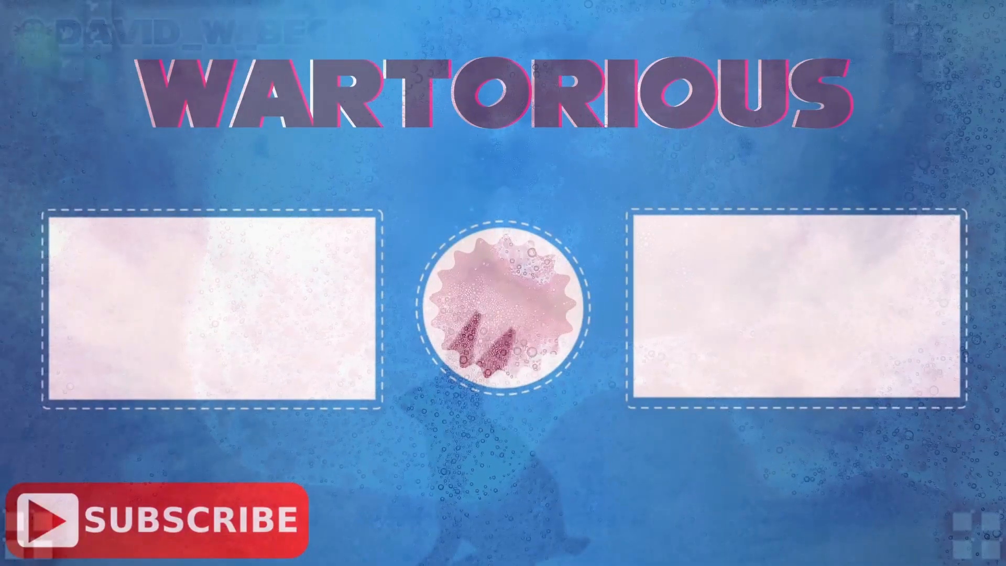